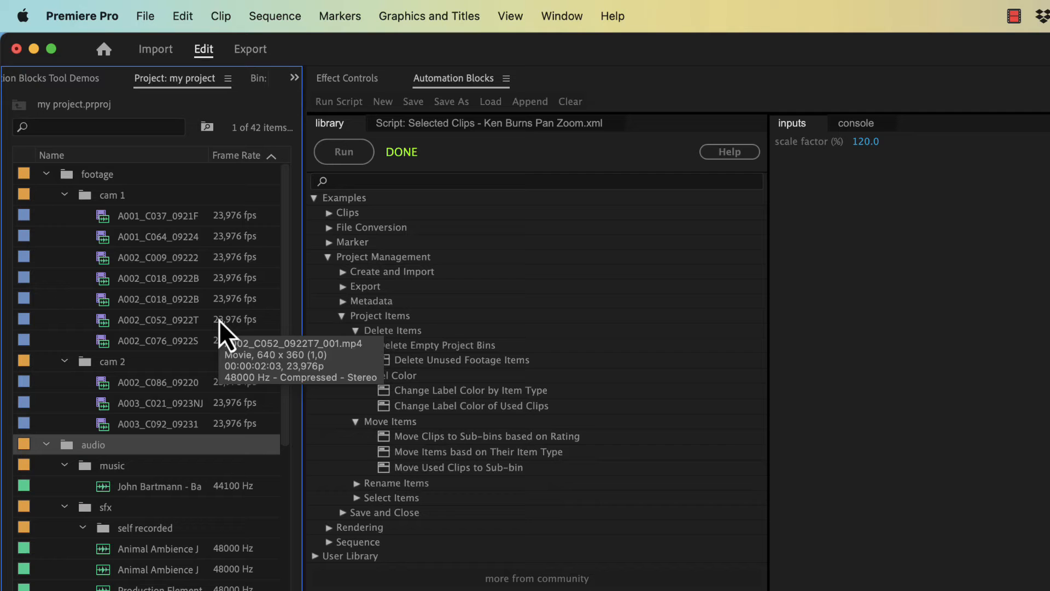
Check the Edit menu for a built-in option, then load the Delete Unused Footage Items script
{"action": "left_click", "coordinate": [186, 18]}
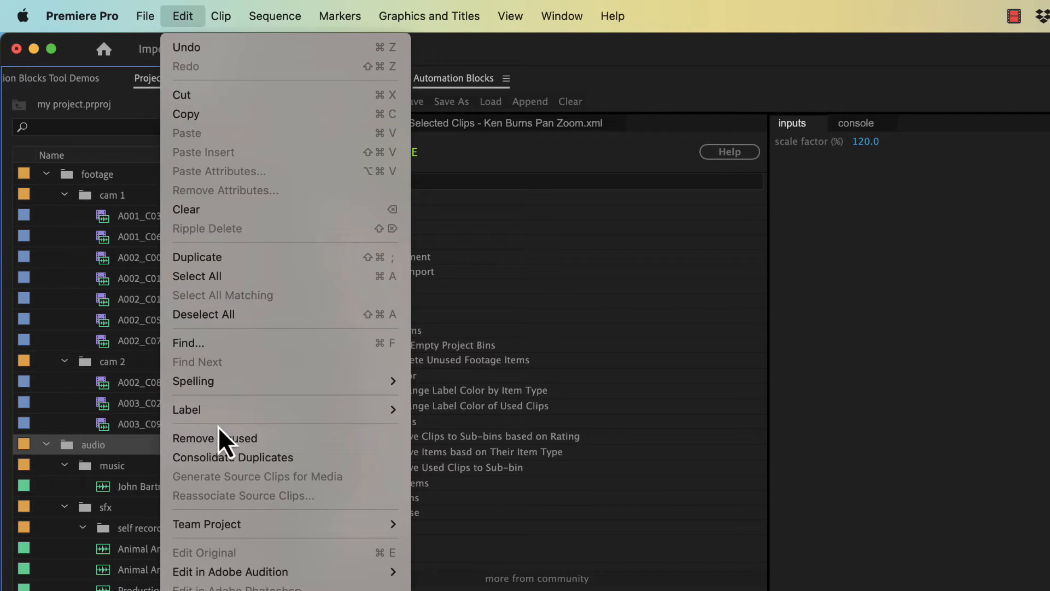
{"action": "left_click", "coordinate": [221, 441]}
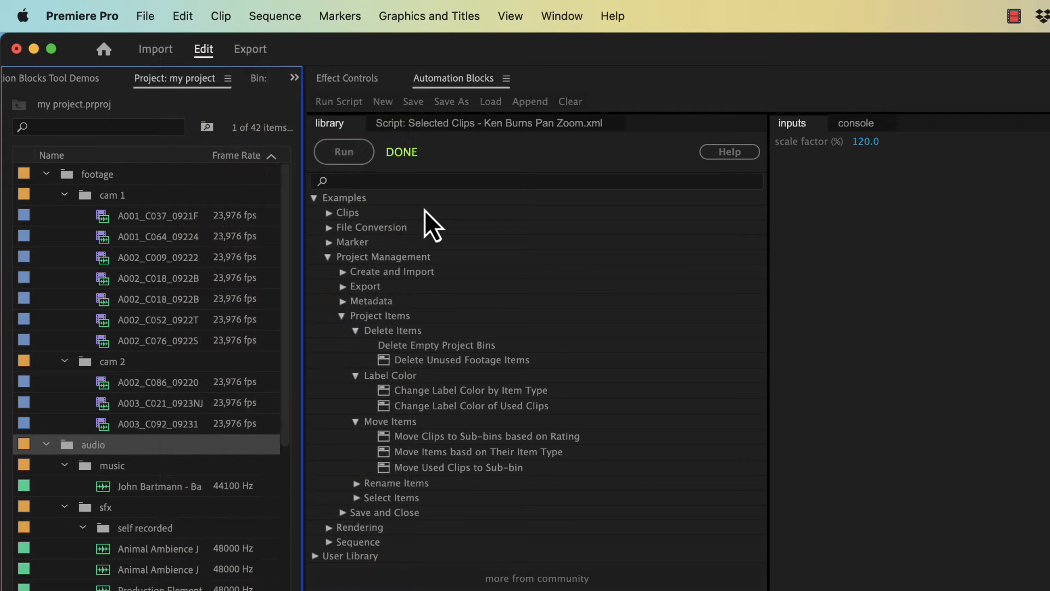
{"action": "left_click", "coordinate": [413, 361]}
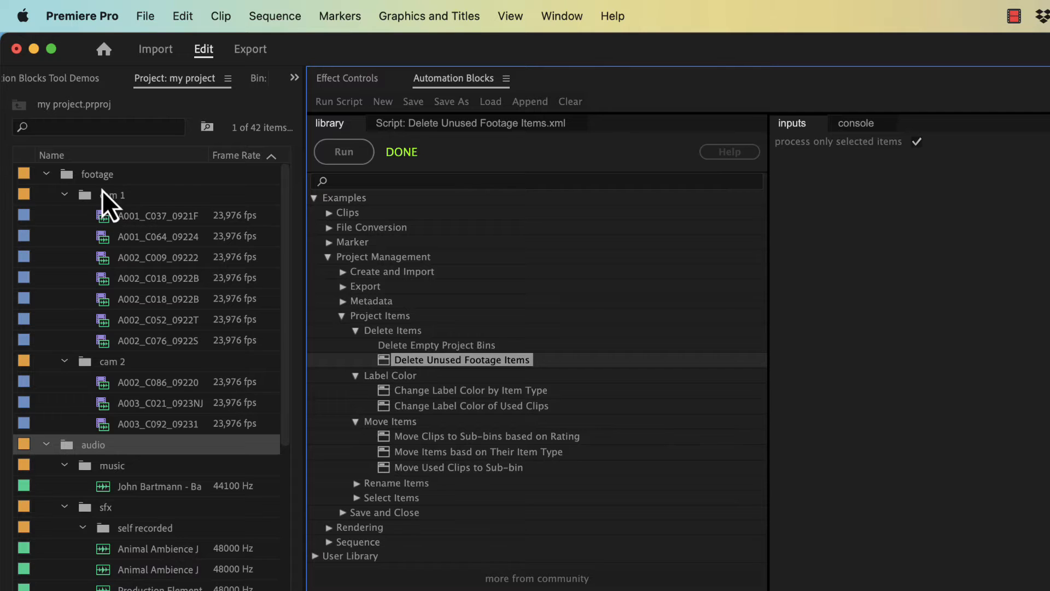
Select all project items, run the deletion script and review the console log of deleted items
{"action": "left_click", "coordinate": [97, 173]}
{"action": "scroll", "coordinate": [176, 486], "scroll_direction": "down", "scroll_amount": 5}
{"action": "scroll", "coordinate": [175, 488], "scroll_direction": "down", "scroll_amount": 3}
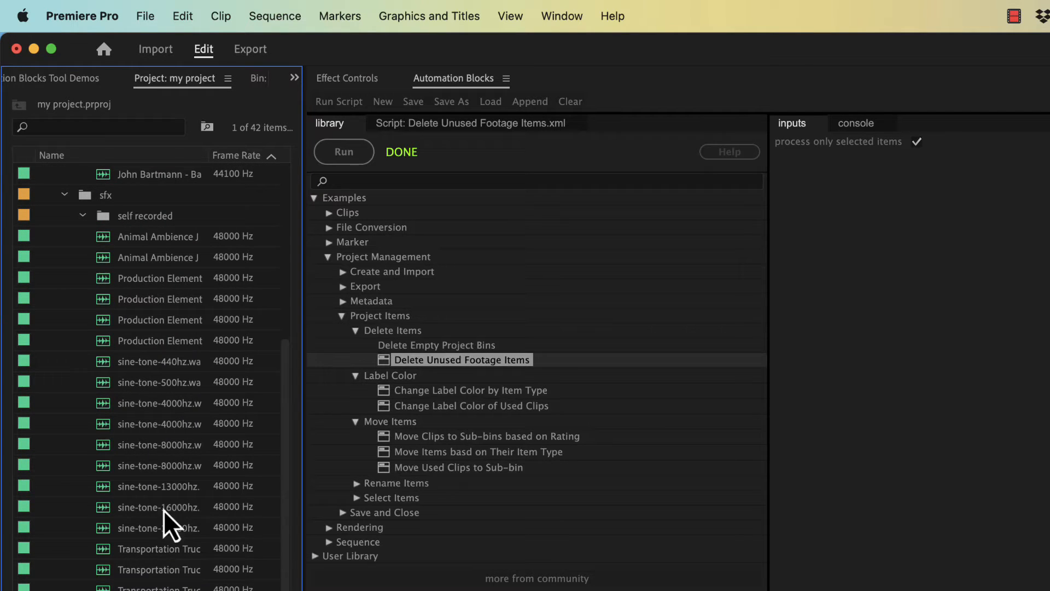
{"action": "left_click", "coordinate": [148, 588], "text": "shift"}
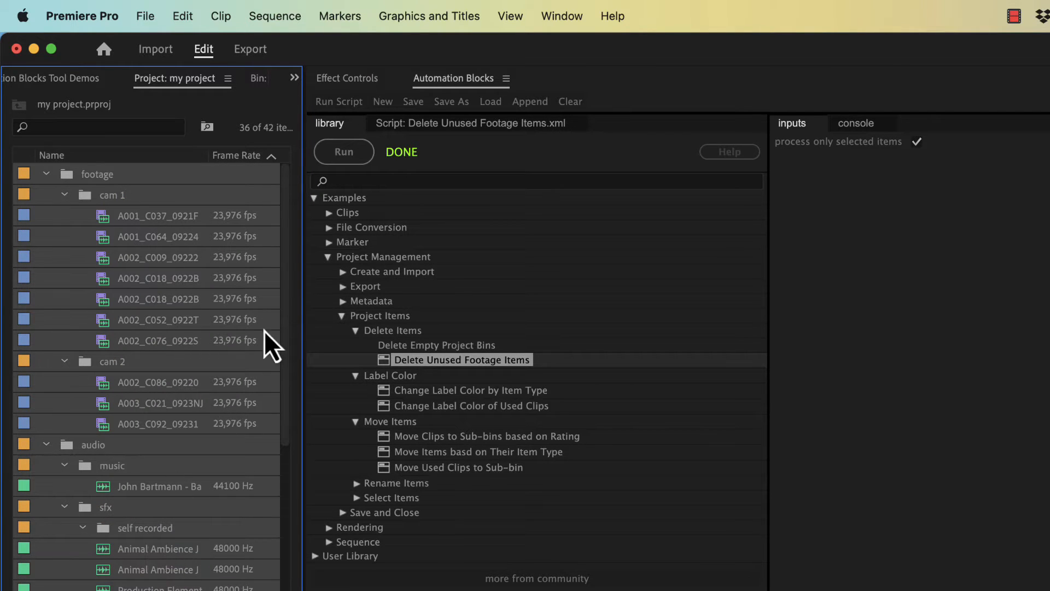
{"action": "left_click", "coordinate": [344, 152]}
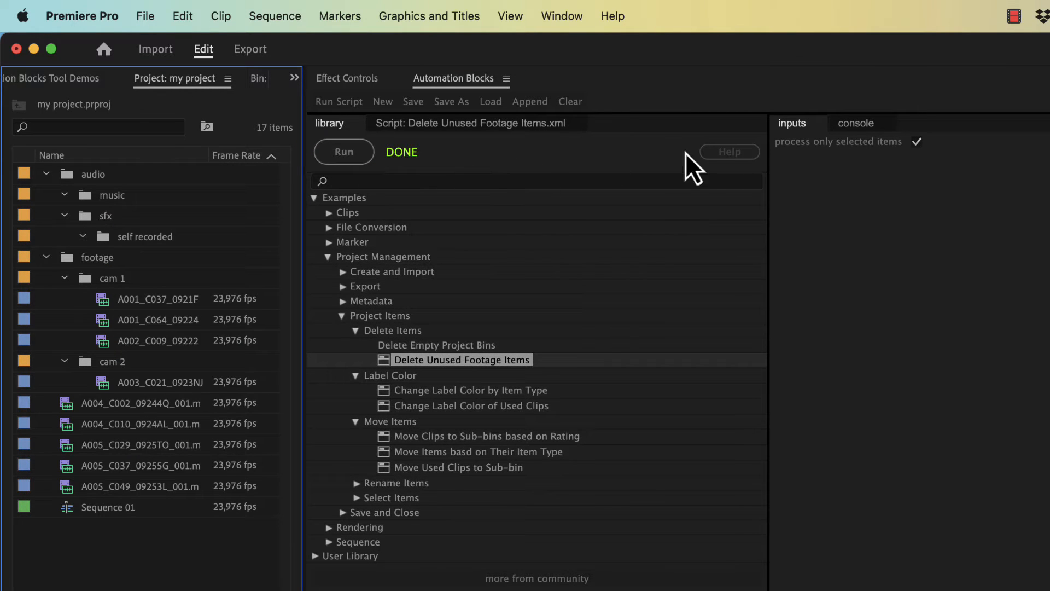
{"action": "left_click", "coordinate": [855, 124]}
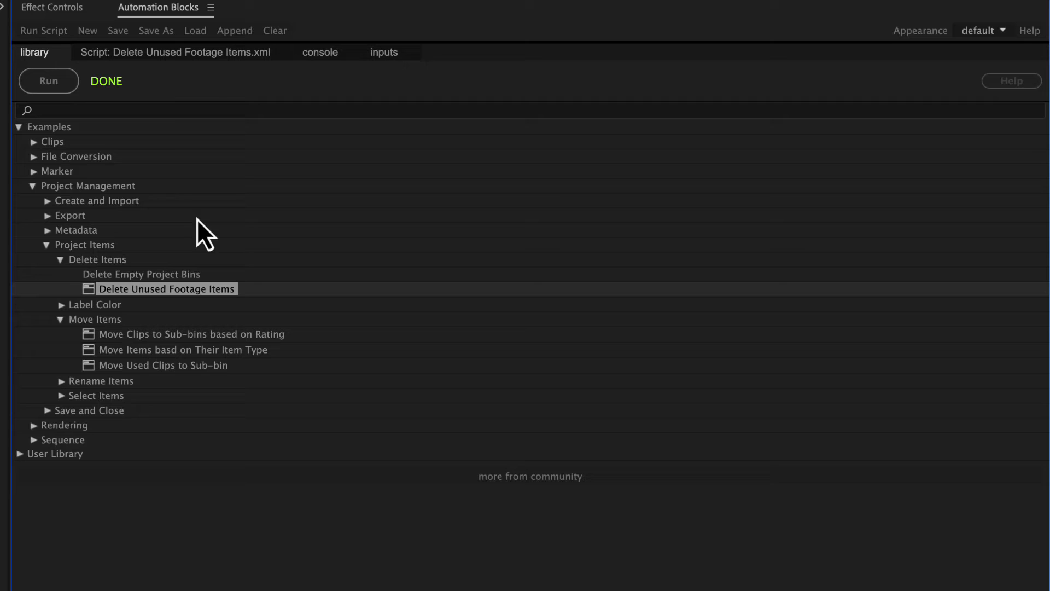
Show the script's block code and inspect the for-each item loop
{"action": "left_click", "coordinate": [206, 51]}
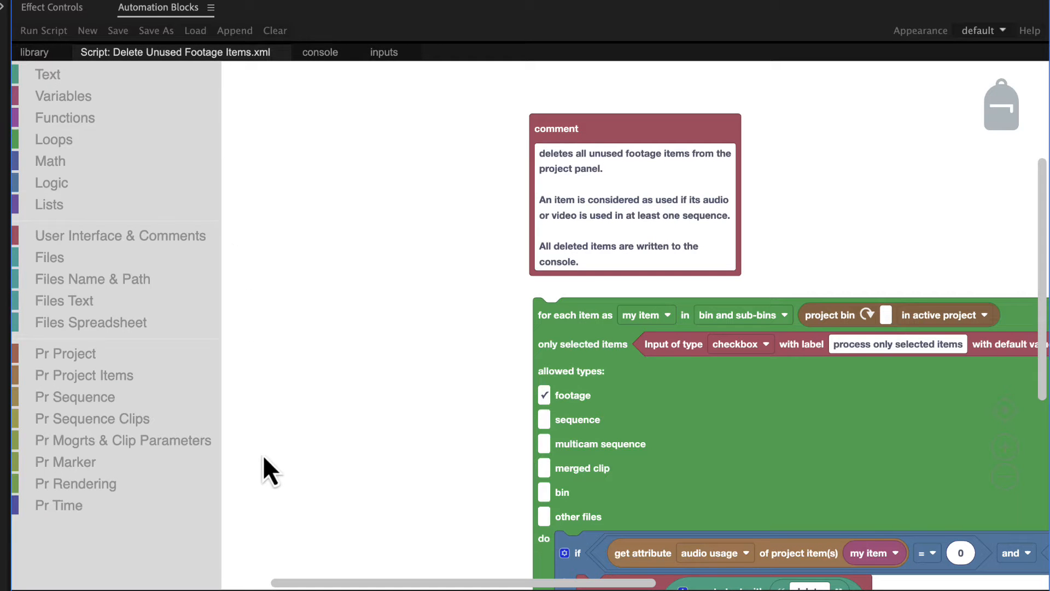
{"action": "left_click_drag", "start_coordinate": [291, 583], "coordinate": [460, 584]}
{"action": "left_click_drag", "start_coordinate": [575, 460], "coordinate": [447, 534]}
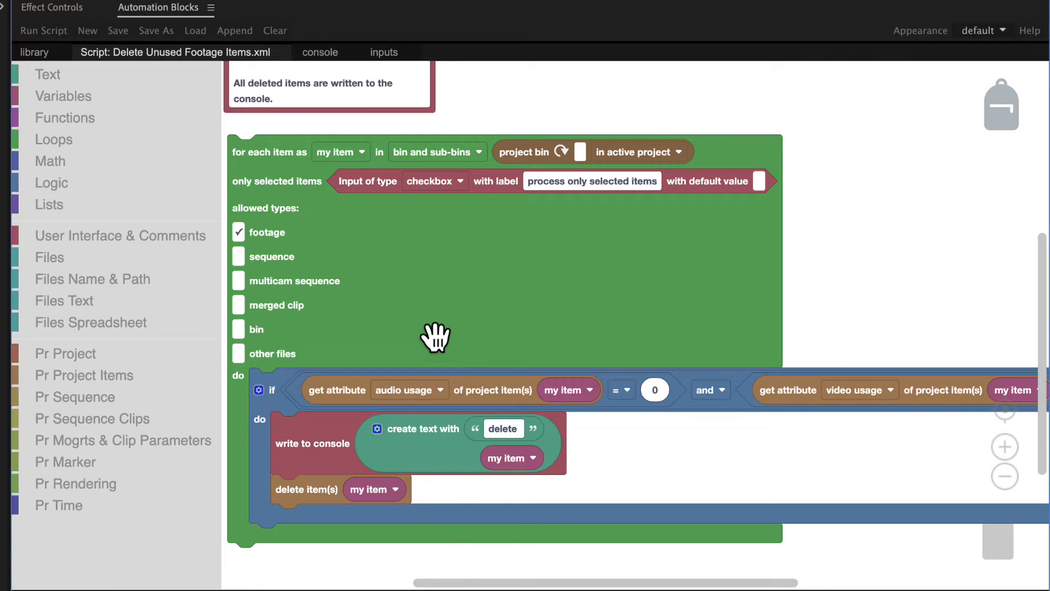
{"action": "left_click", "coordinate": [431, 313]}
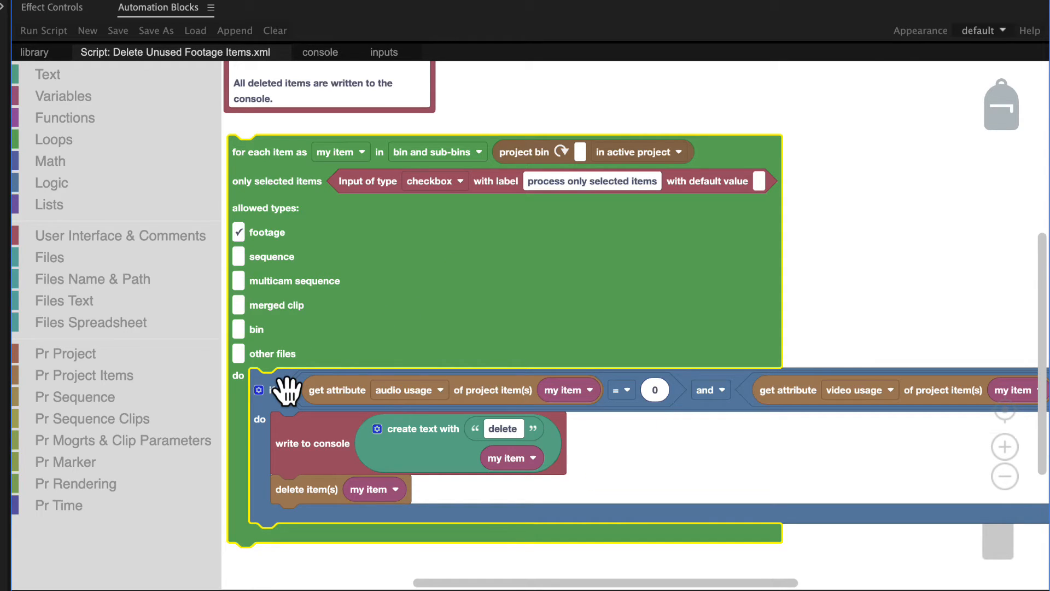
Inspect the zero audio/video usage condition, the write-to-console block and the delete item(s) block
{"action": "left_click", "coordinate": [279, 389]}
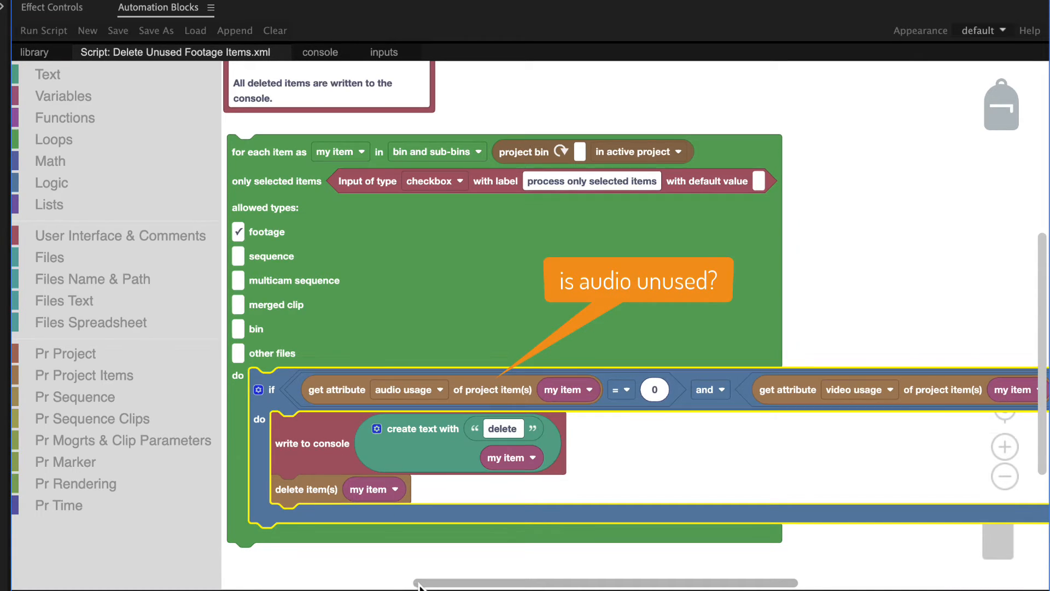
{"action": "mouse_move", "coordinate": [414, 583]}
{"action": "left_mouse_down"}
{"action": "mouse_move", "coordinate": [497, 584]}
{"action": "mouse_move", "coordinate": [414, 583]}
{"action": "left_mouse_up"}
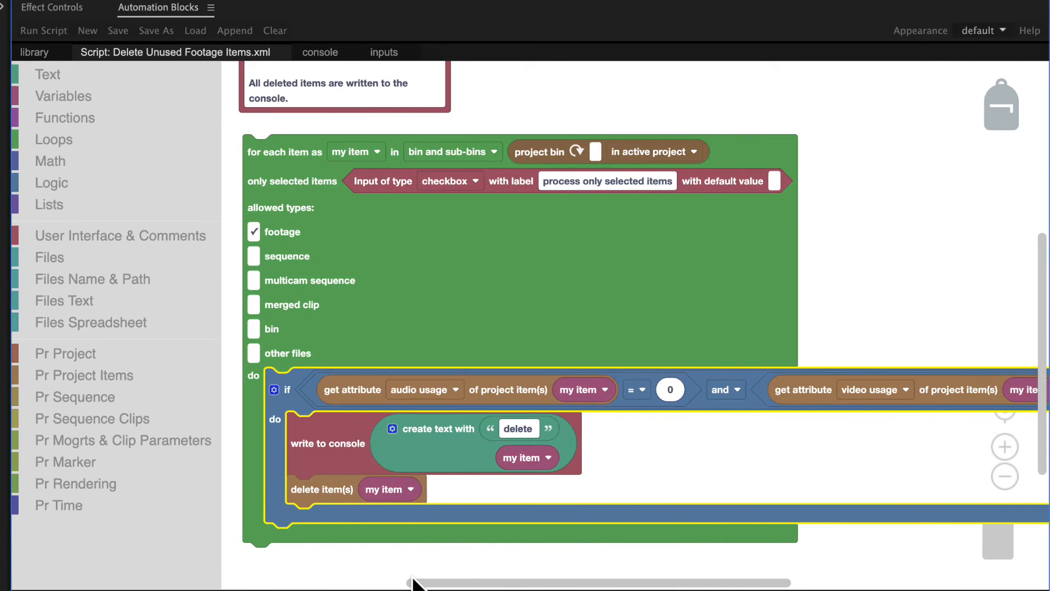
{"action": "left_click", "coordinate": [358, 443]}
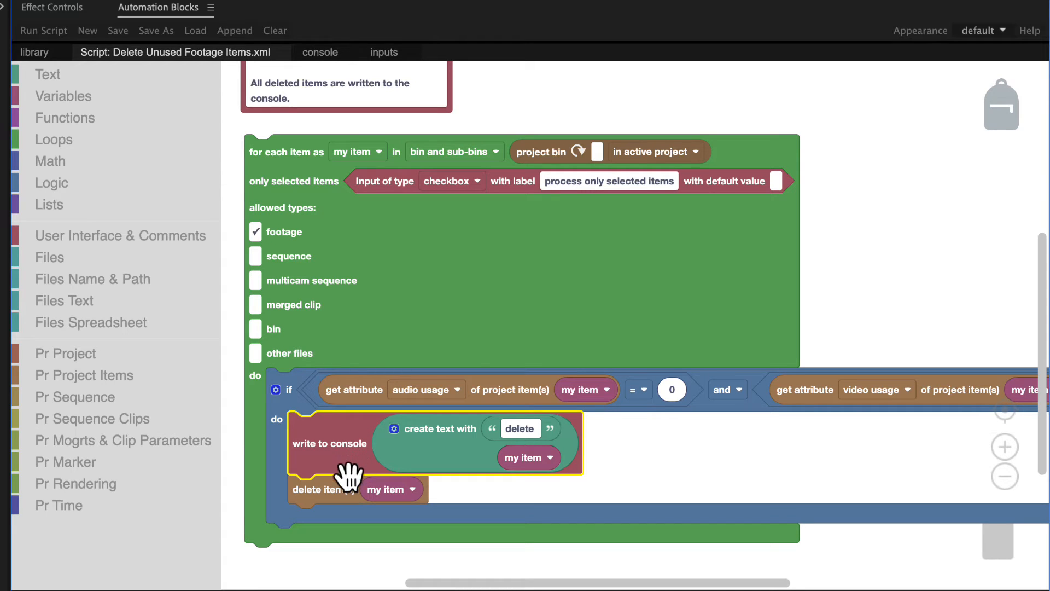
{"action": "left_click", "coordinate": [329, 490]}
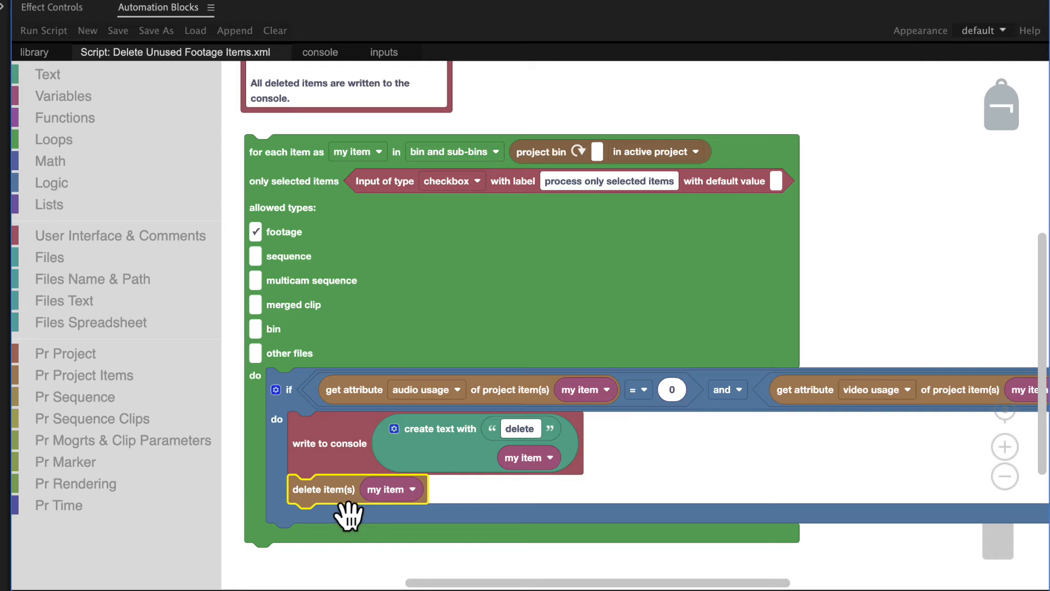
Disable and then delete the delete item(s) block so the script only logs unused items
{"action": "right_click", "coordinate": [348, 501]}
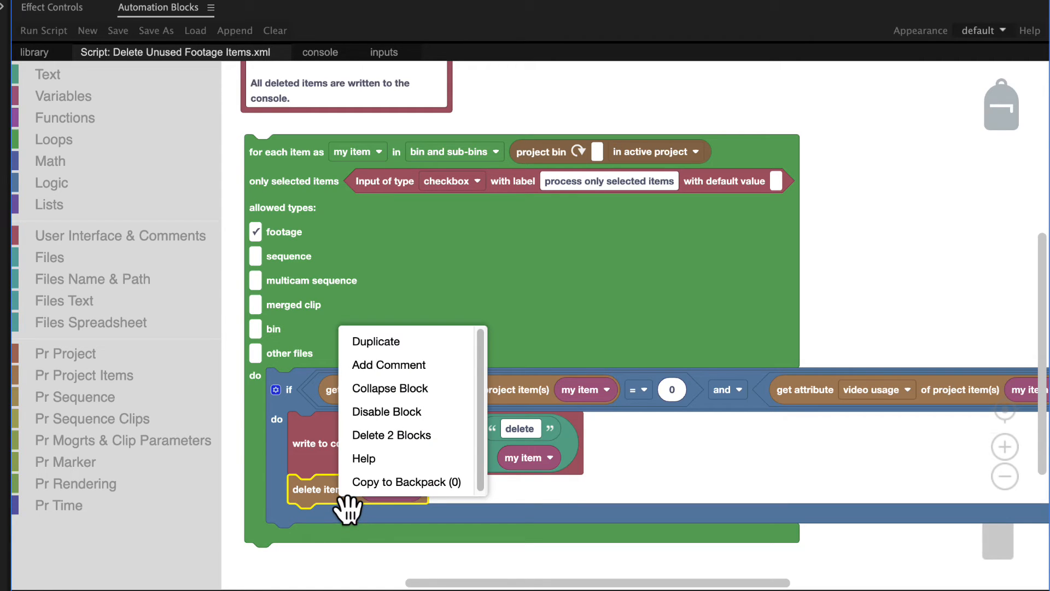
{"action": "left_click", "coordinate": [387, 411]}
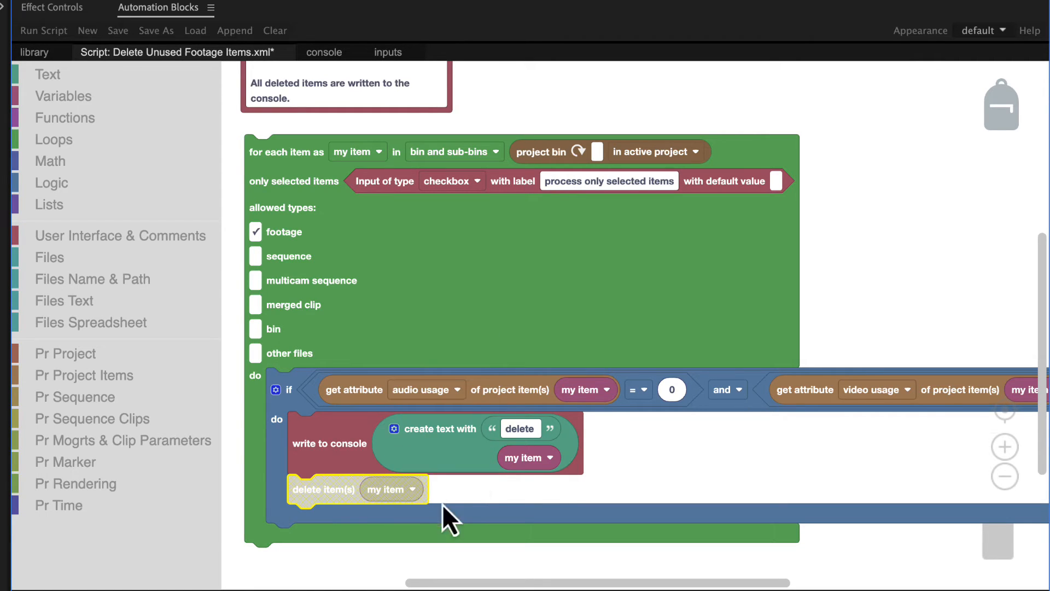
{"action": "left_click", "coordinate": [457, 502]}
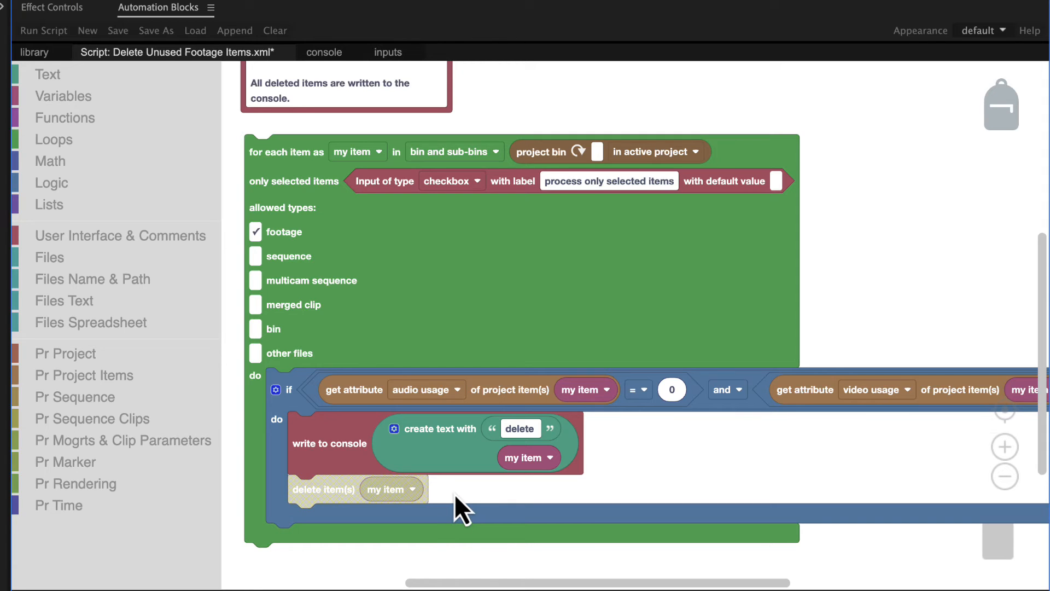
{"action": "right_click", "coordinate": [345, 492]}
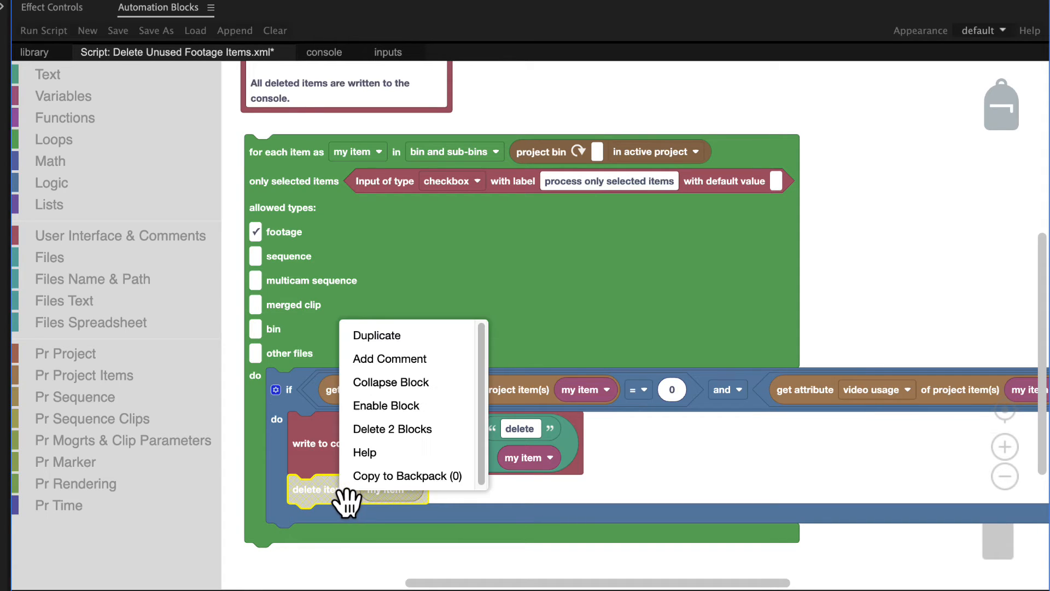
{"action": "left_click", "coordinate": [393, 429]}
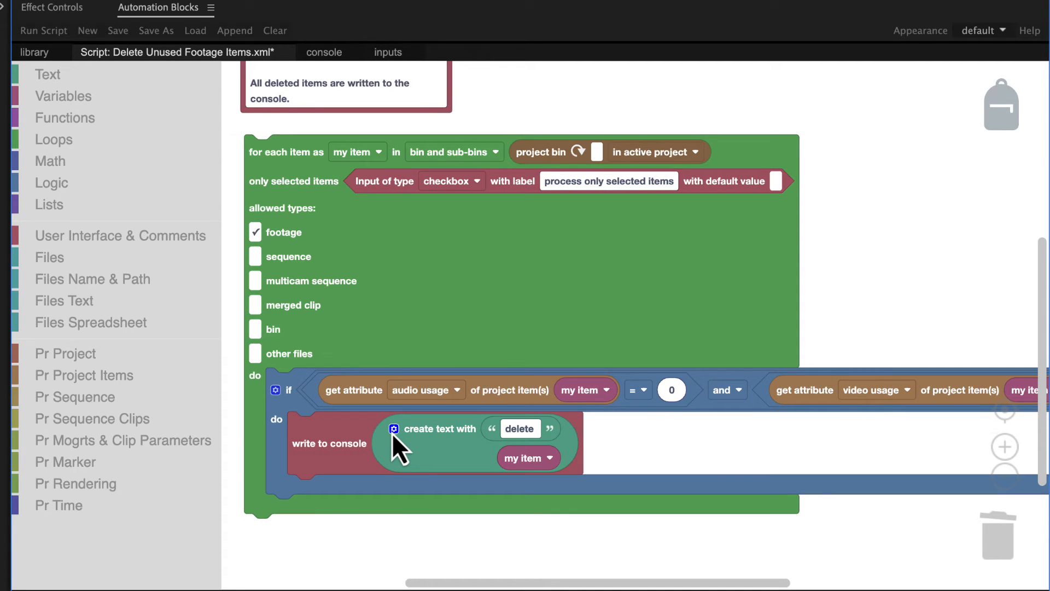
Change the log message to "found unused:", run the script and view the four unused clips in the console
{"action": "left_click", "coordinate": [518, 429]}
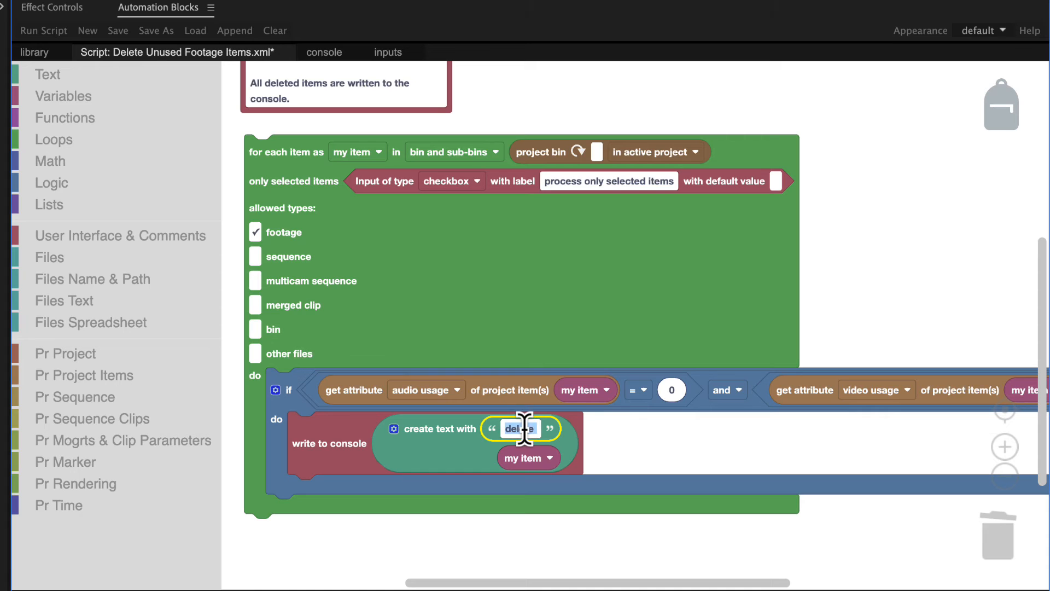
{"action": "type", "text": "found un"}
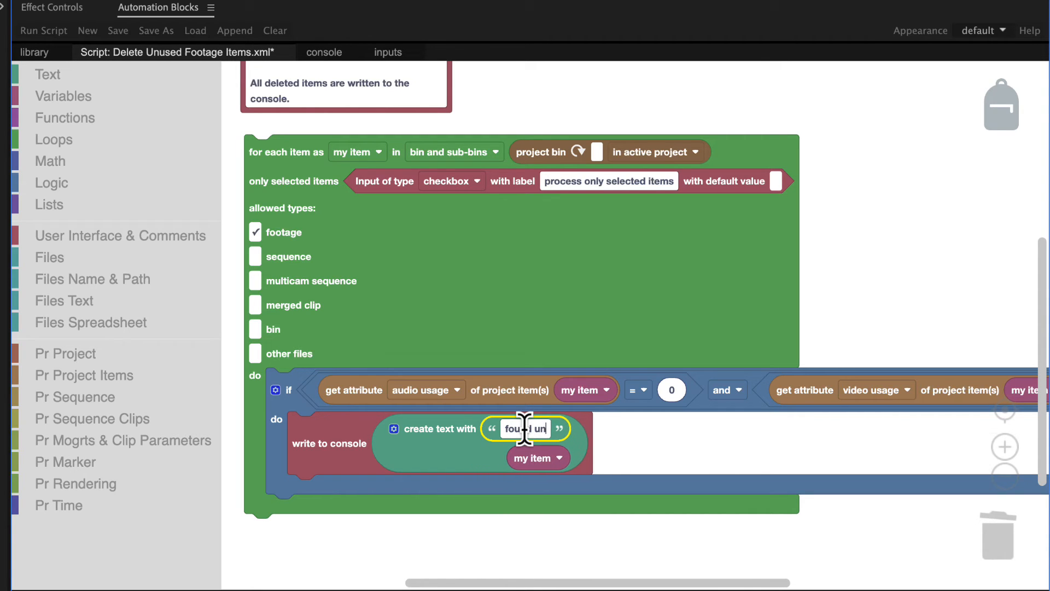
{"action": "type", "text": "used:"}
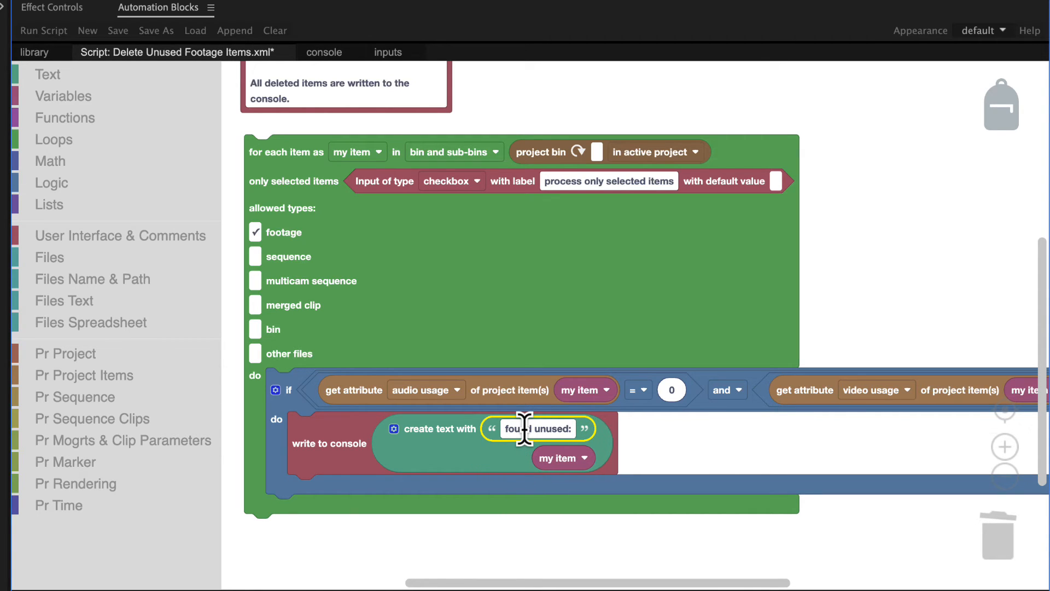
{"action": "left_click", "coordinate": [345, 246]}
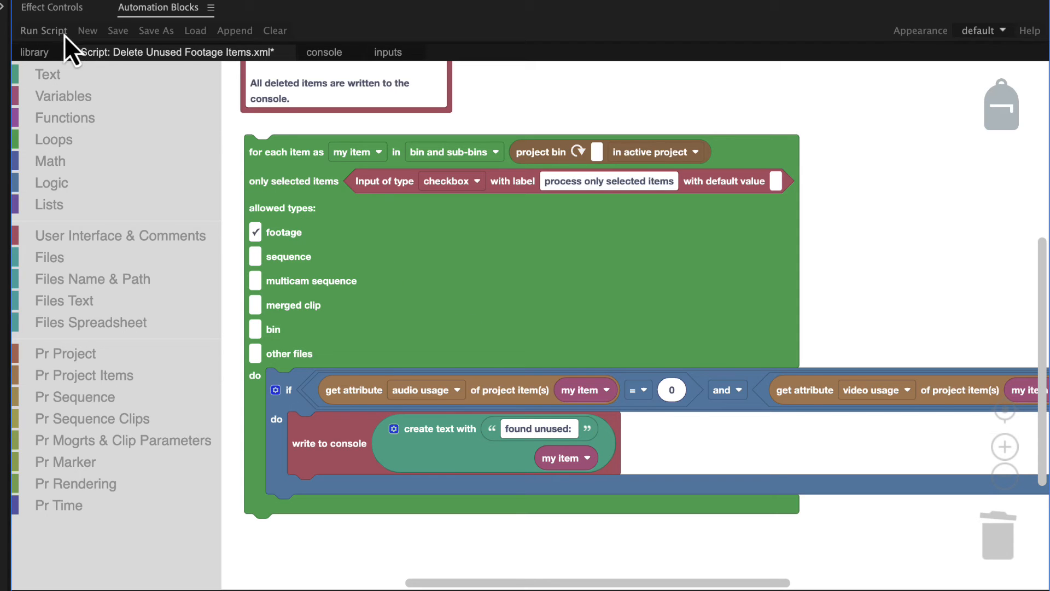
{"action": "left_click", "coordinate": [44, 31]}
{"action": "left_click", "coordinate": [324, 52]}
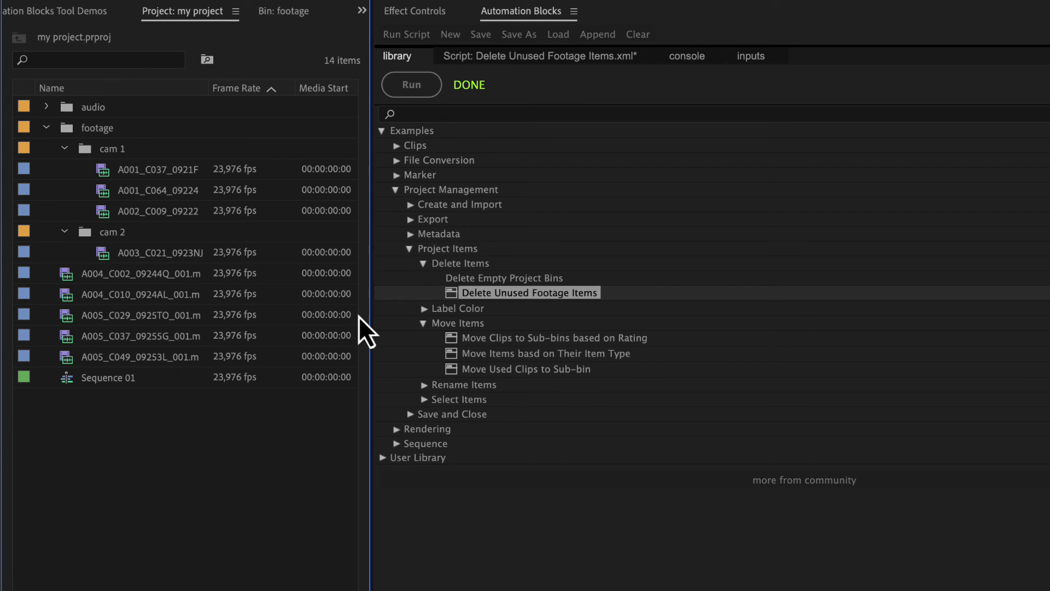
Expand the audio and sfx bins, then run the Delete Empty Project Bins script to remove empty bins
{"action": "left_click", "coordinate": [46, 106]}
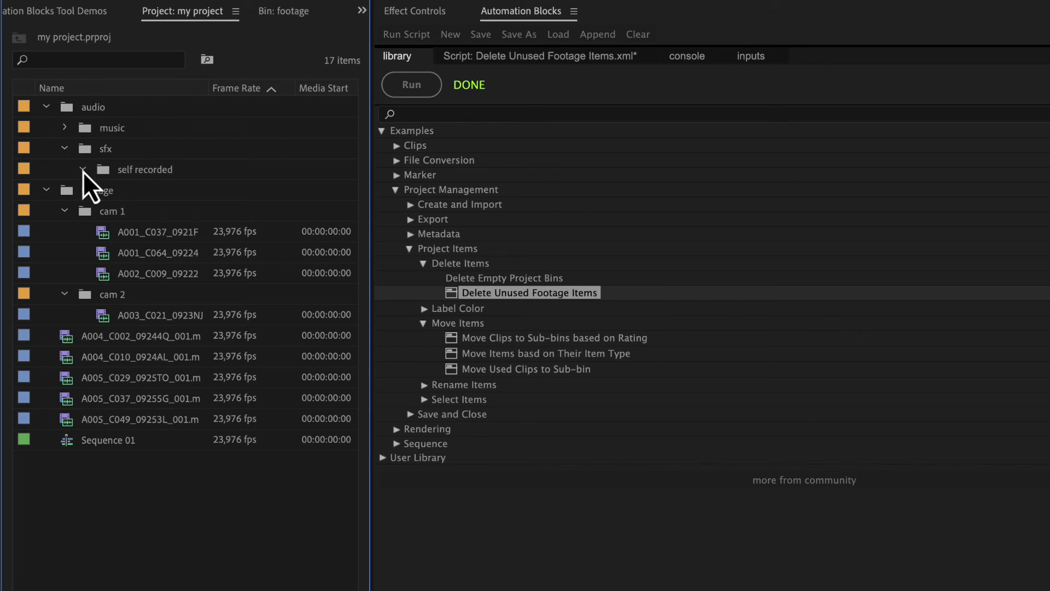
{"action": "left_click", "coordinate": [64, 148]}
{"action": "left_click", "coordinate": [64, 148]}
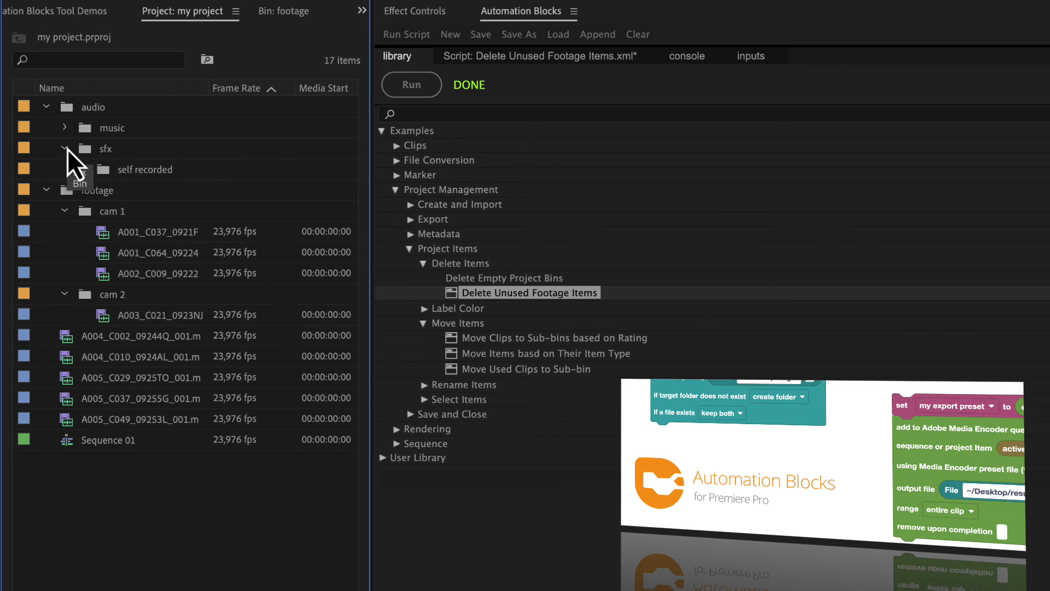
{"action": "left_click", "coordinate": [447, 281]}
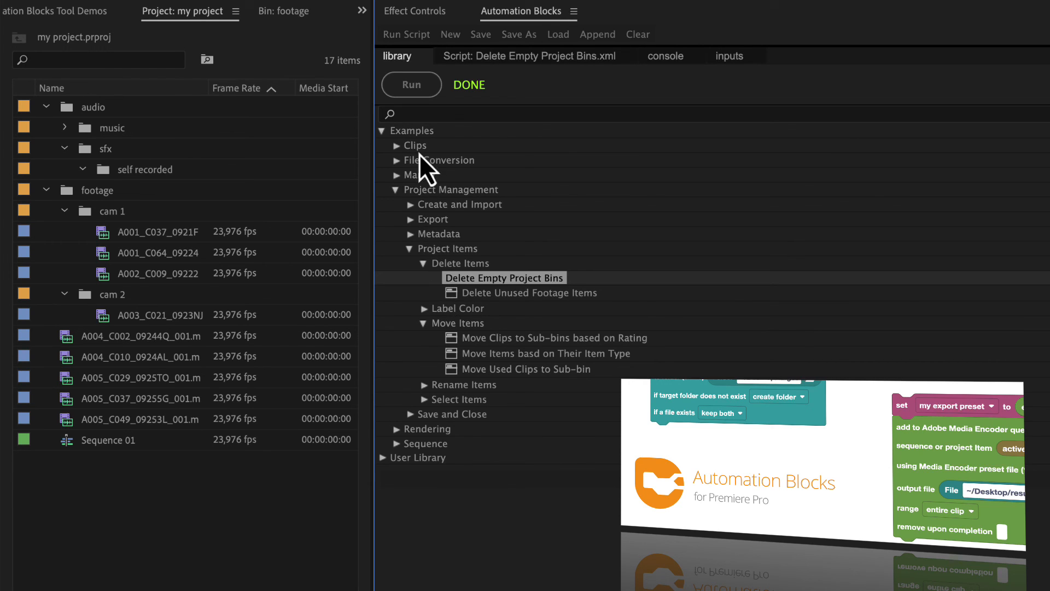
{"action": "left_click", "coordinate": [412, 84]}
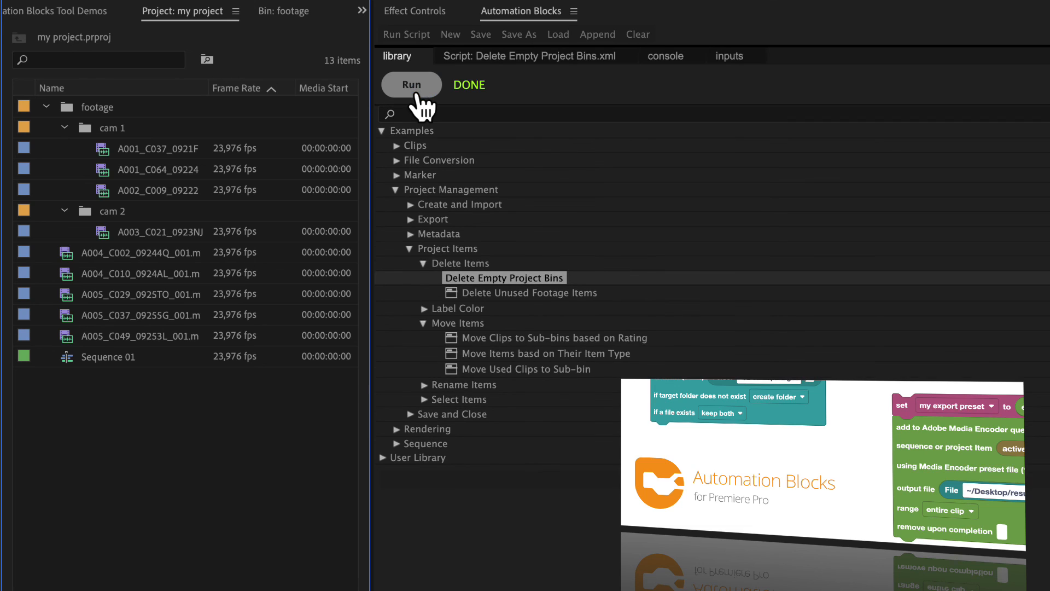